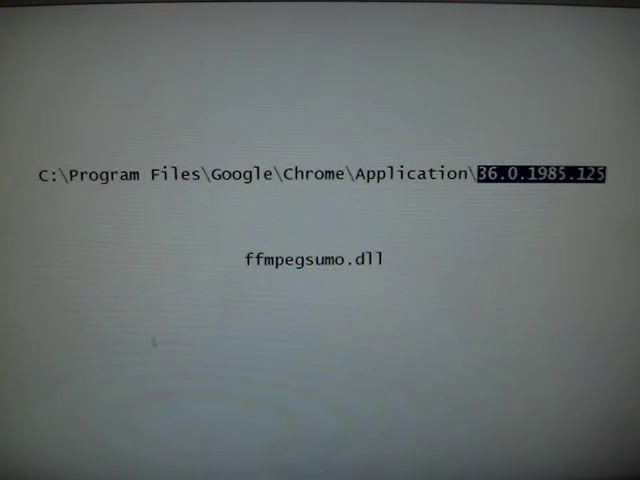
# Select ffmpegsumo.dll and pick a larger font size so all the text appears enlarged
pyautogui.click(153, 342)
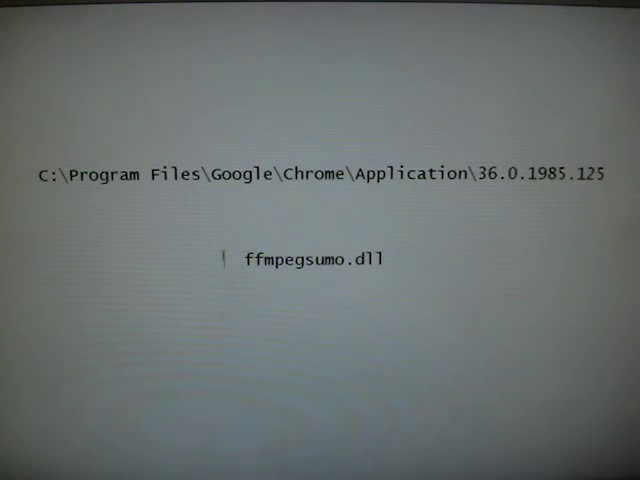
pyautogui.moveTo(223, 259); pyautogui.dragTo(410, 258)
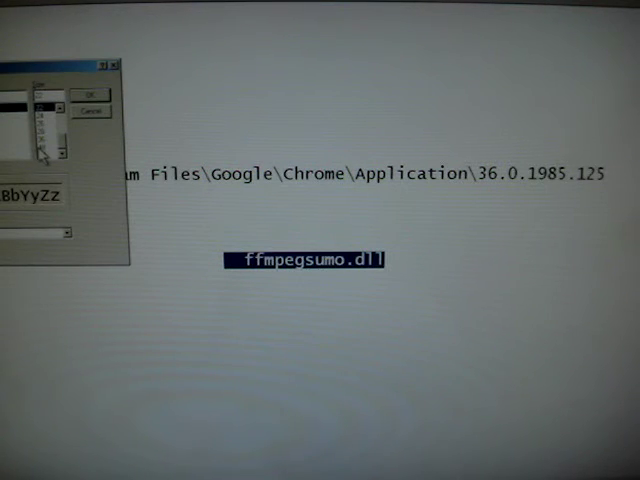
pyautogui.click(44, 149)
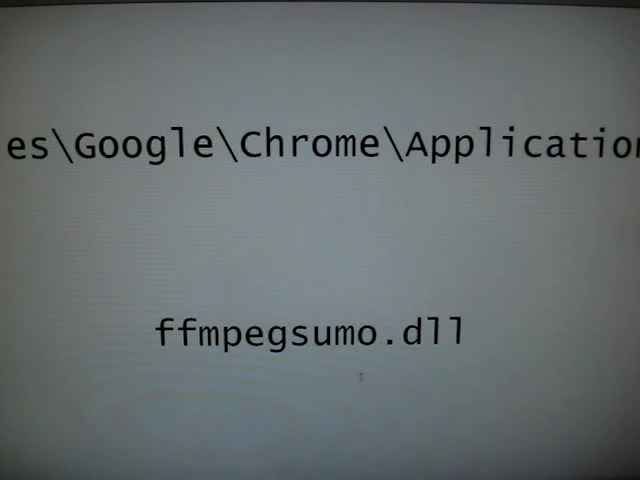
pyautogui.scroll(-1, 361, 376)
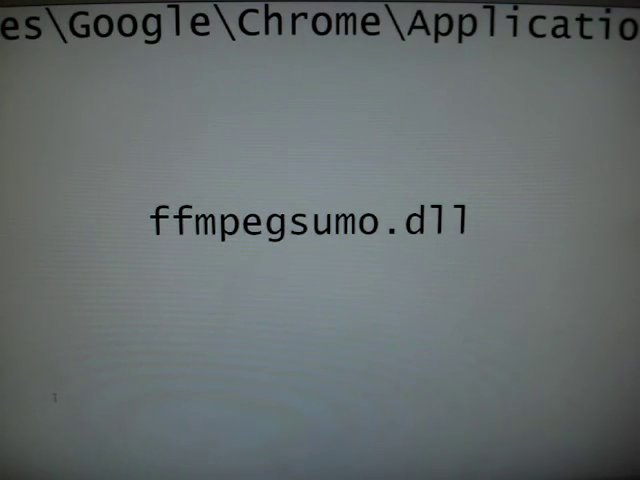